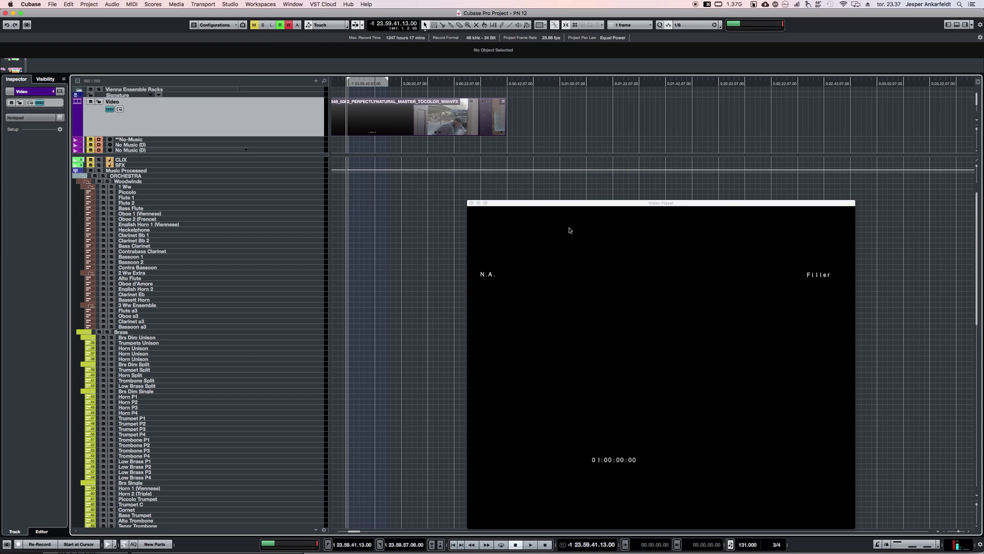
- Reset the project start timecode to 00.00.00.00.00, keeping content at its timecode positions
scroll(400, 336, left, 10)
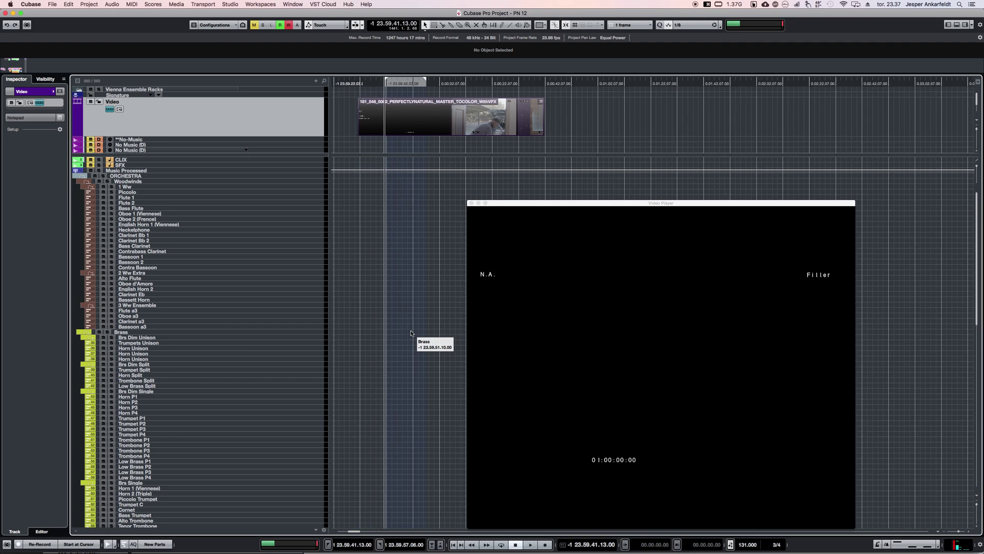
scroll(410, 334, right, 8)
scroll(410, 333, right, 1)
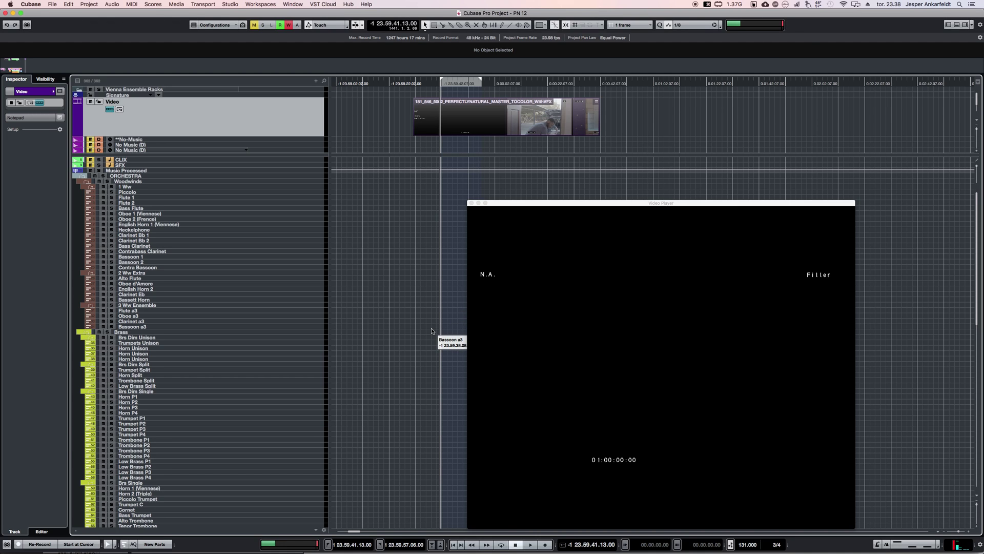
key(ctrl+t)
text(0000000000)
key(Return)
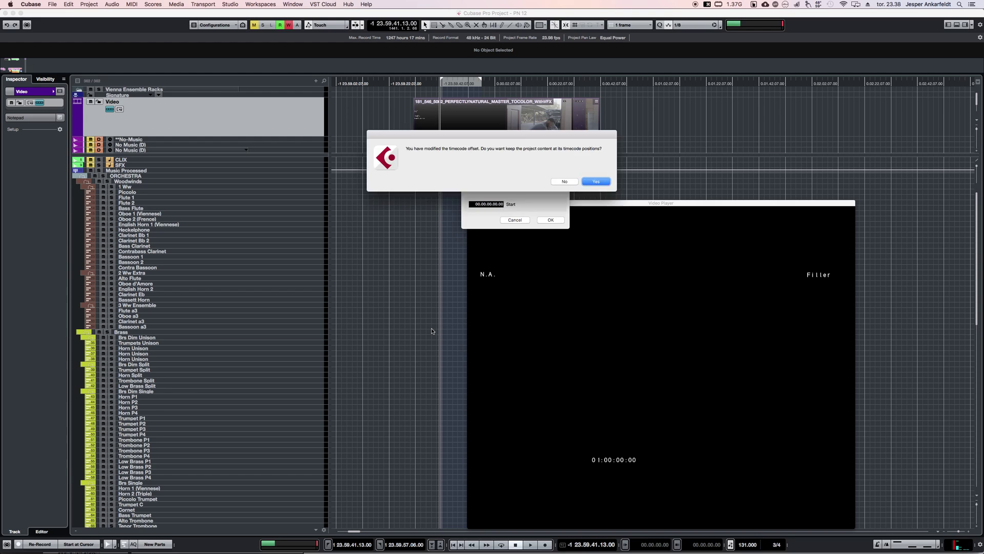
key(Return)
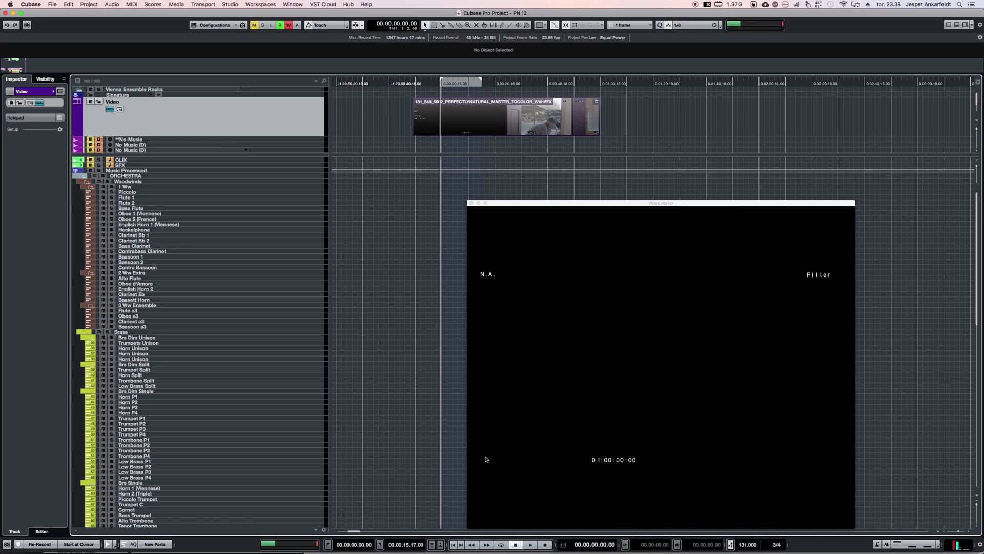
- Play from zero three times to check the timecode against the video's 01:00:00:00 frame
key(space)
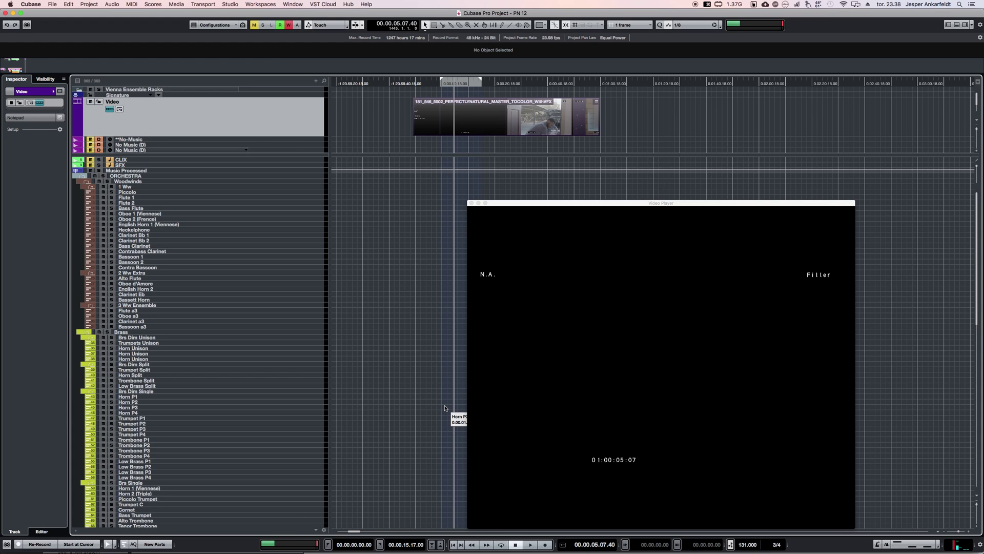
key(space)
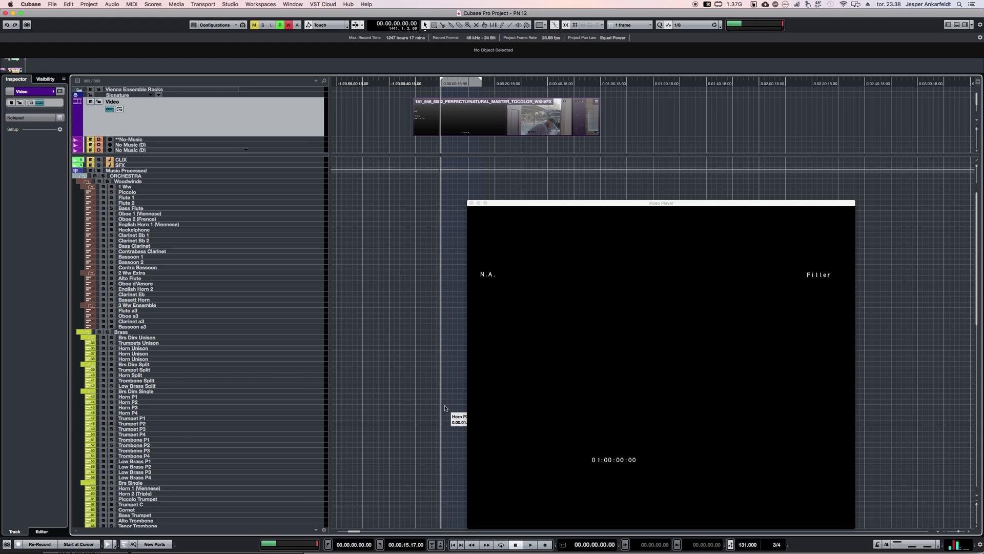
key(space)
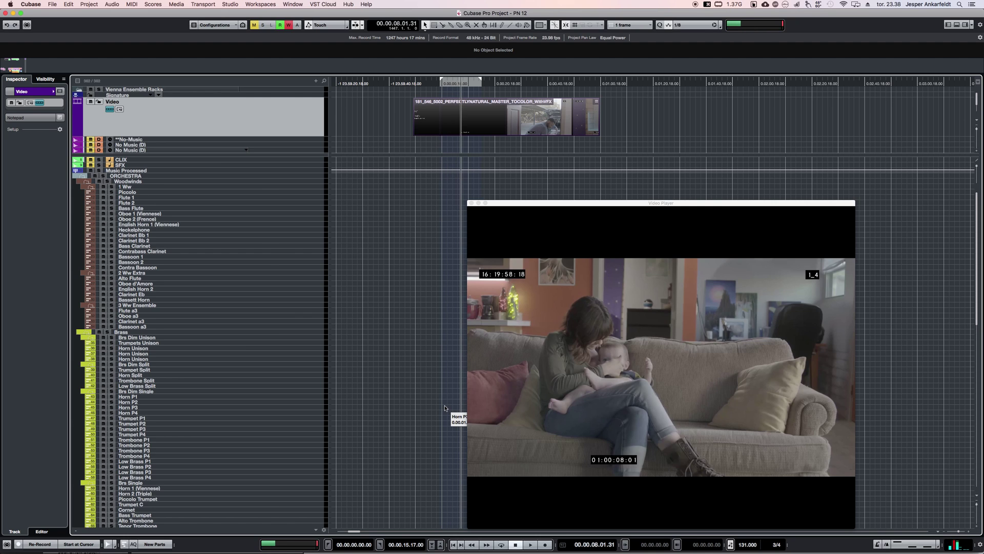
key(space)
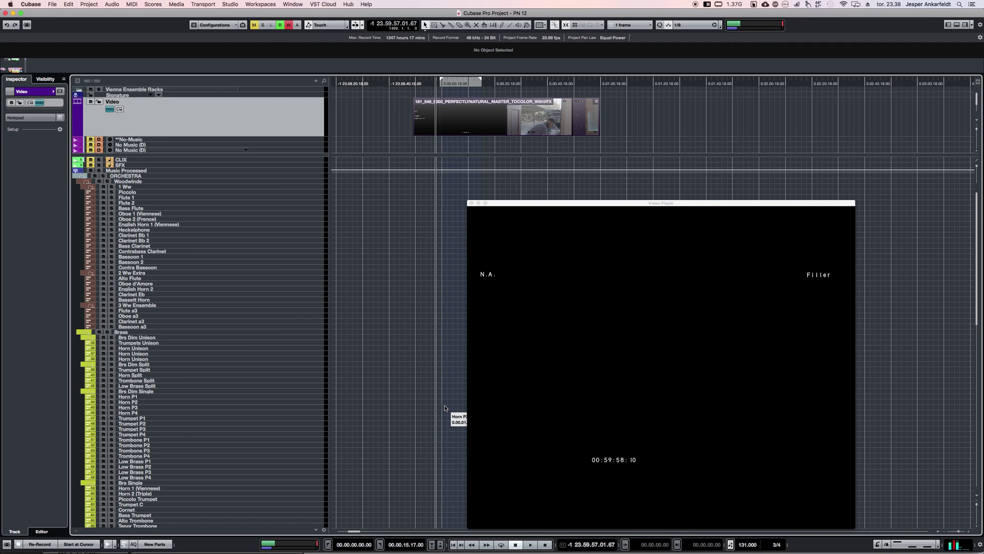
scroll(444, 408, right, 3)
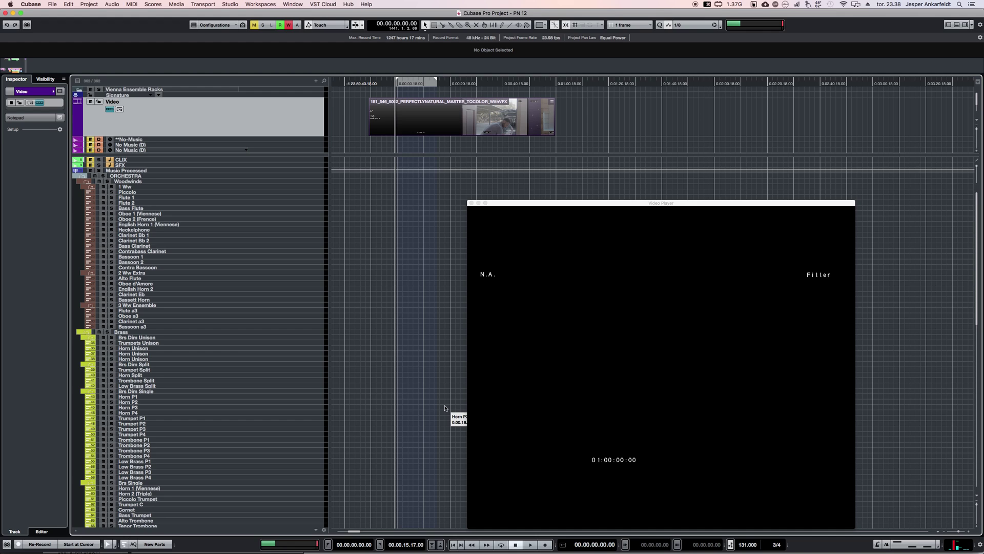
key(space)
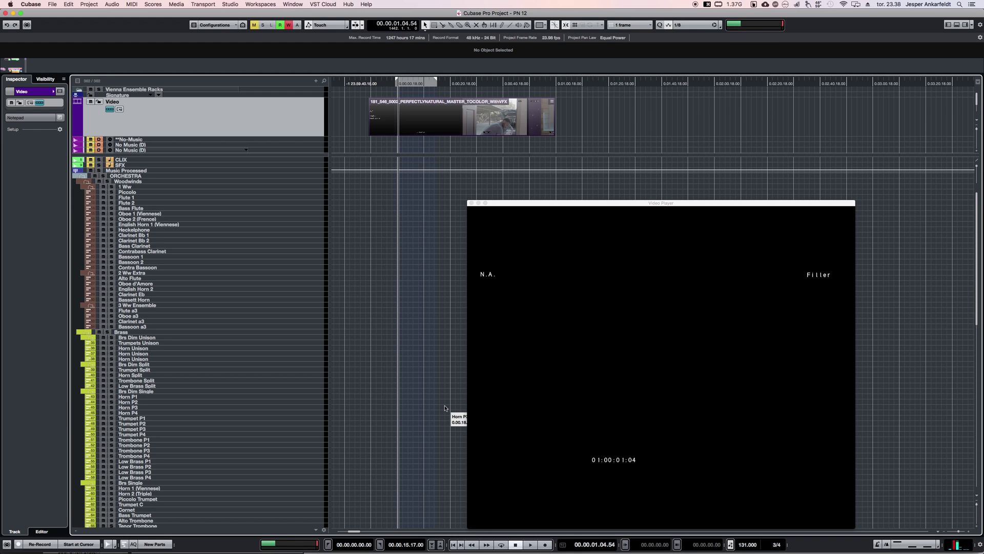
key(space)
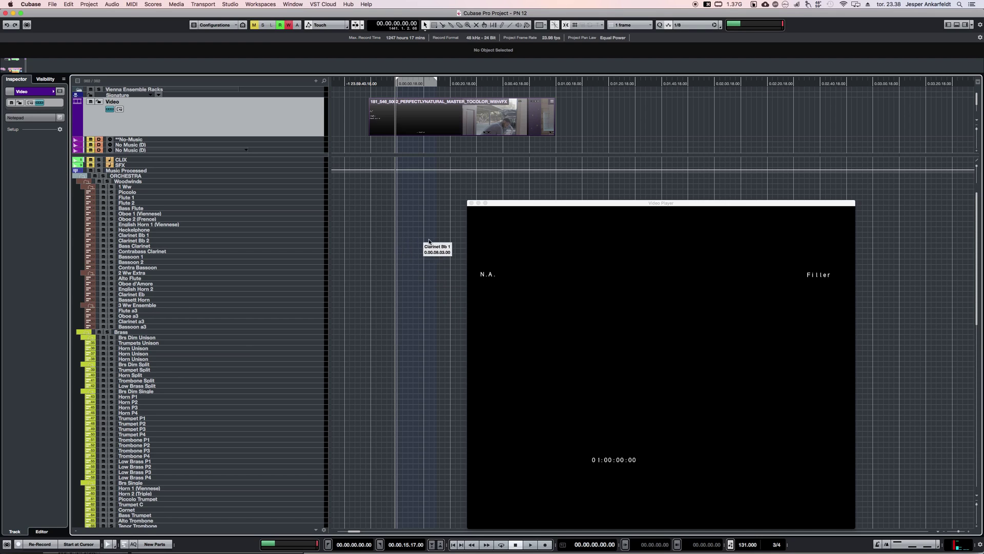
- Zero the project timecode at ruler position 00.00.12.05, then jump to the left locator
click(427, 81)
key(ctrl+t)
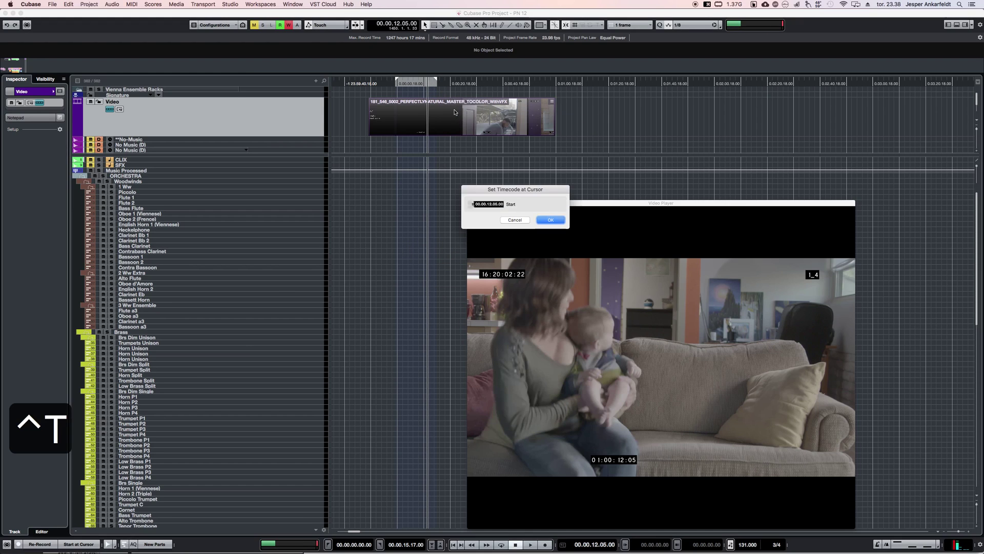
text(000000)
key(Return)
key(Return)
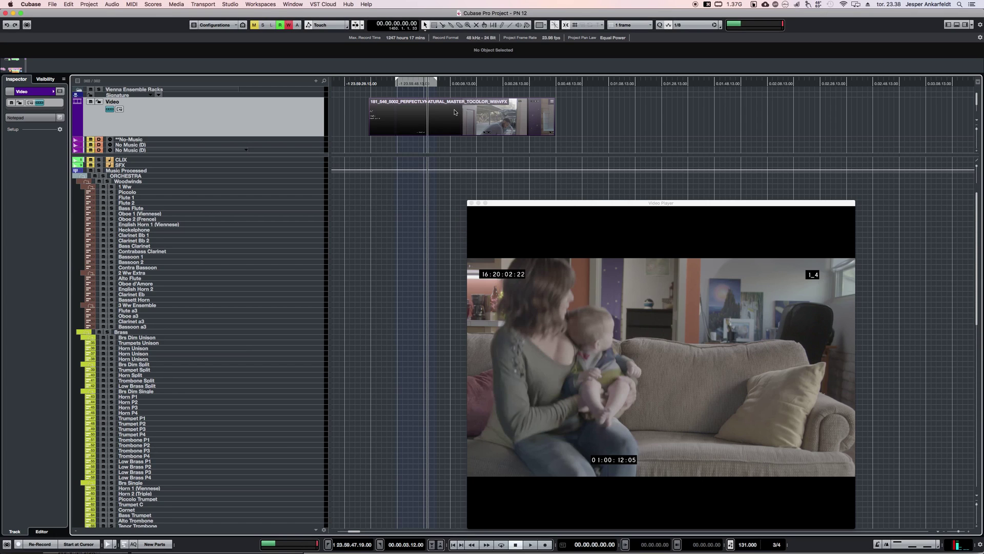
key(KP_1)
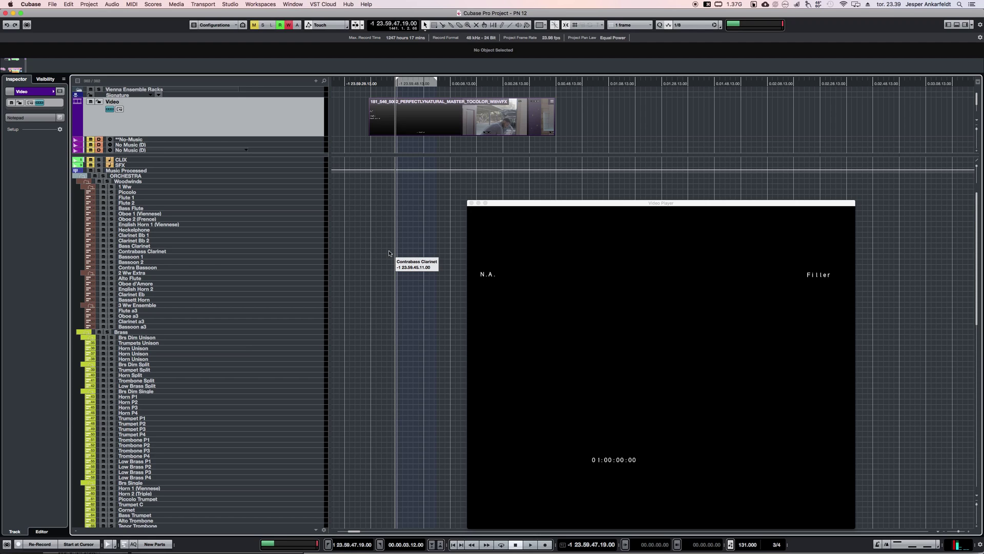
- Set Start to 00.00.00.00.00, keep content in place, and continue past the master track warning
key(ctrl+t)
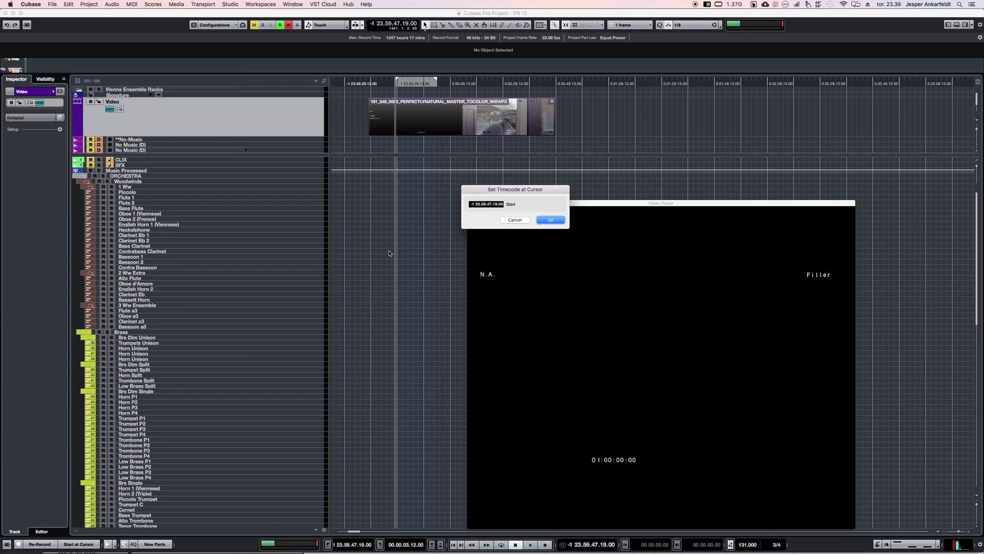
key(Left)
key(Left)
key(Left)
key(Left)
click(472, 205)
text(00.00.00.00.00)
key(Return)
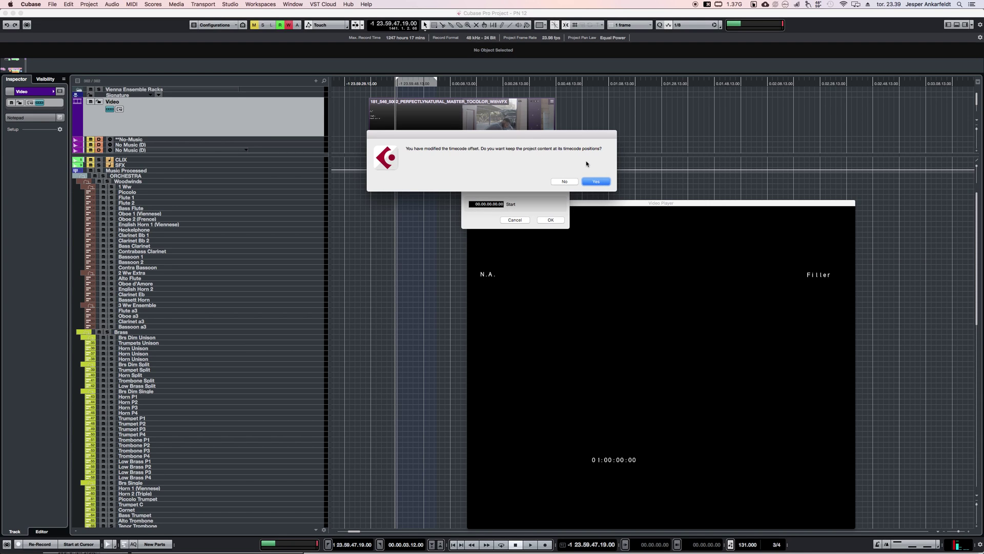
key(Return)
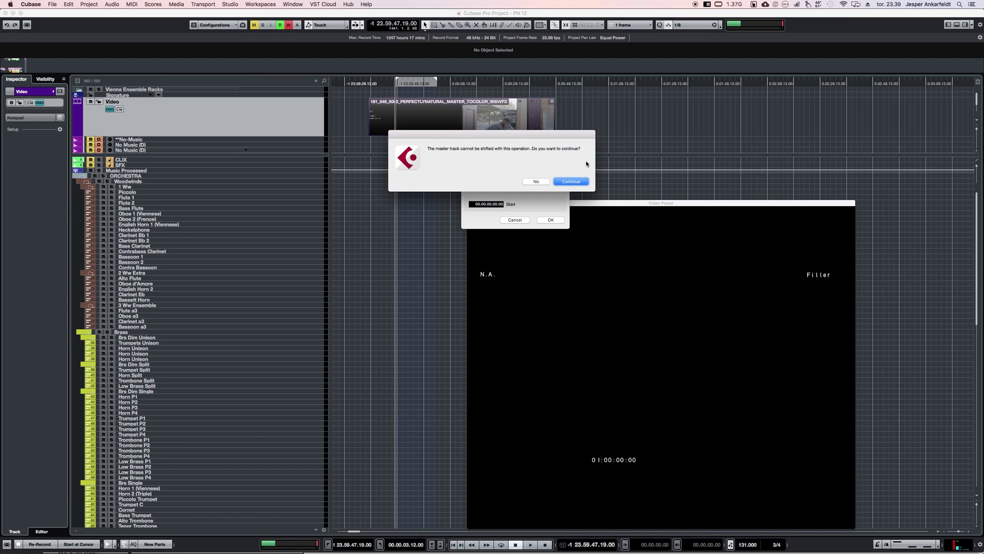
click(536, 182)
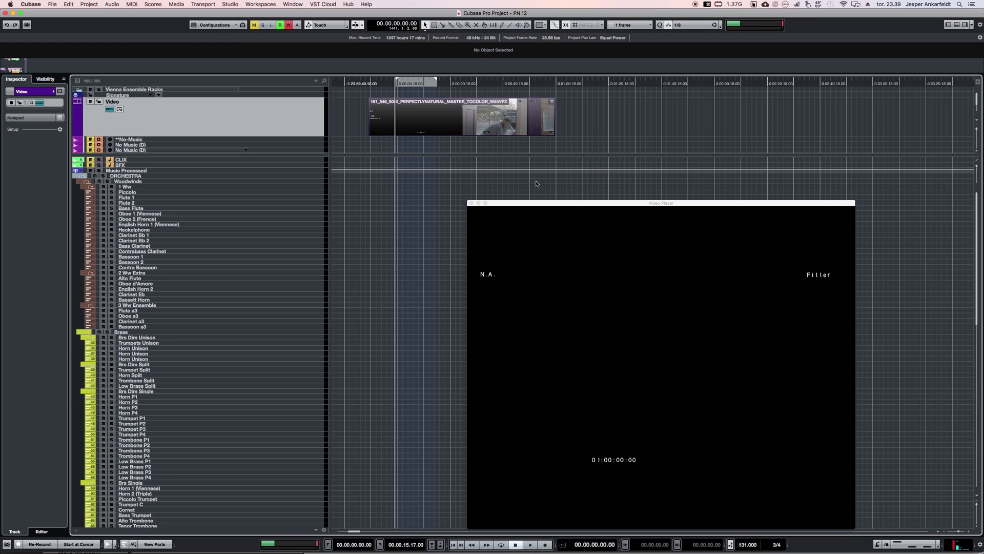
- Zero the project timecode at about 00.00.21.06 with Ctrl+T
click(451, 84)
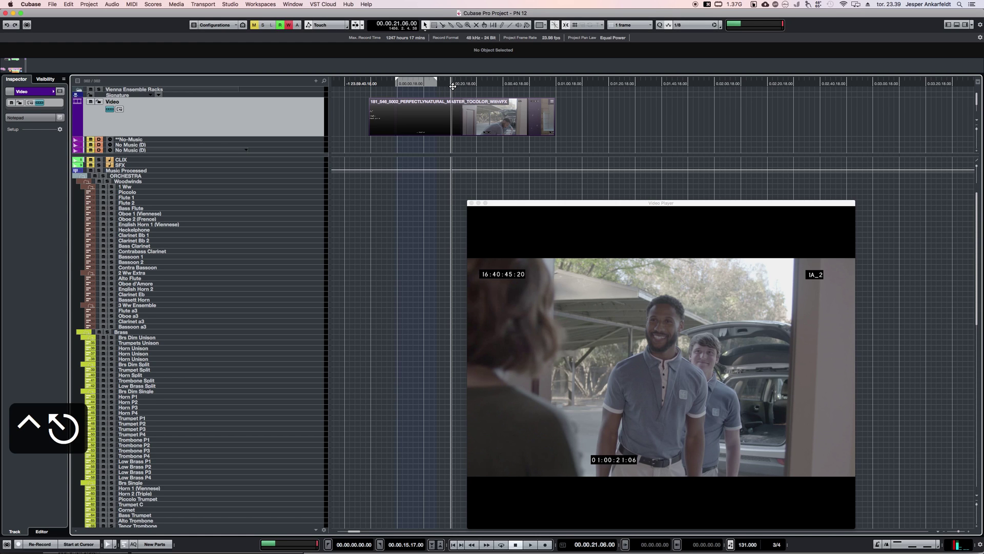
key(ctrl+t)
text(00000000)
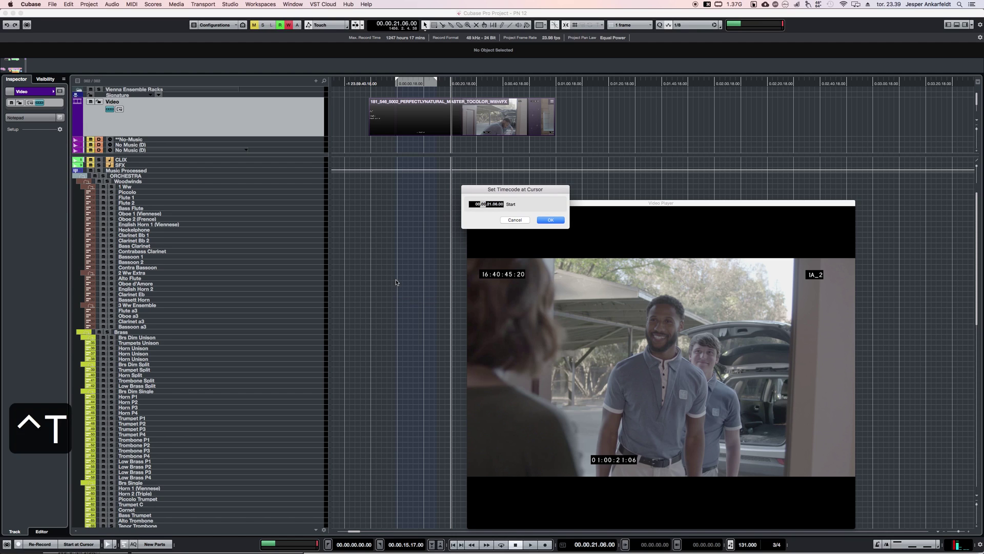
key(Return)
key(Return)
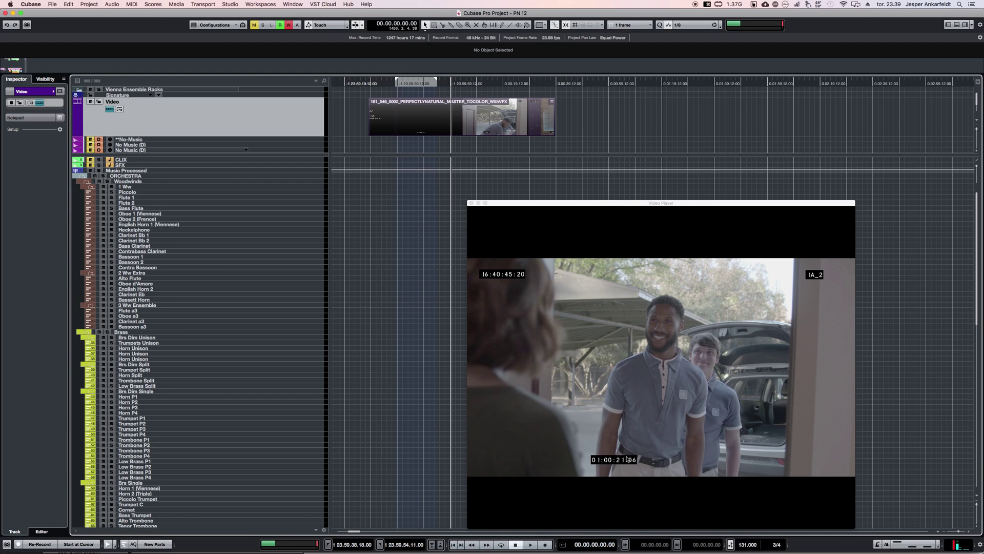
- Zero the timecode again at the left locator position
key(1)
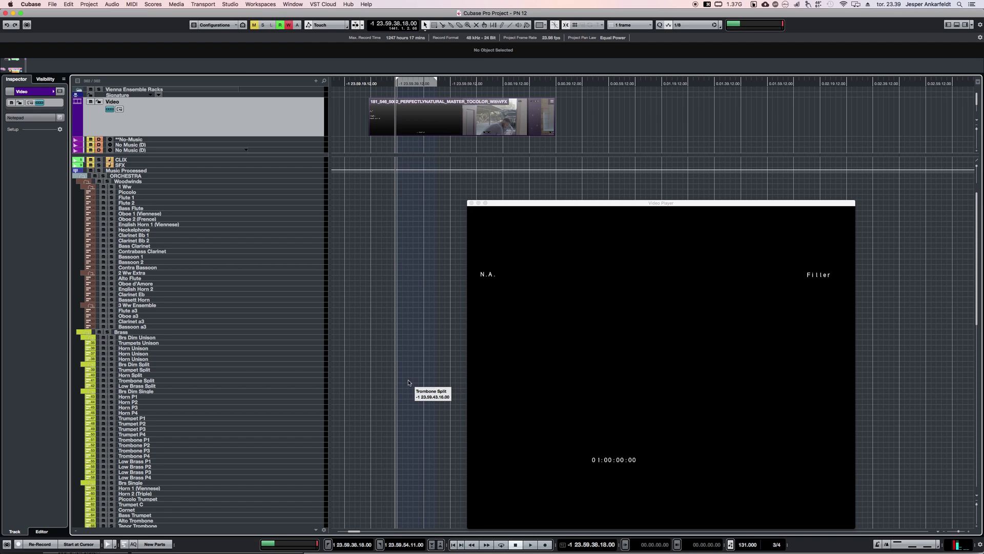
key(ctrl+t)
text(000000)
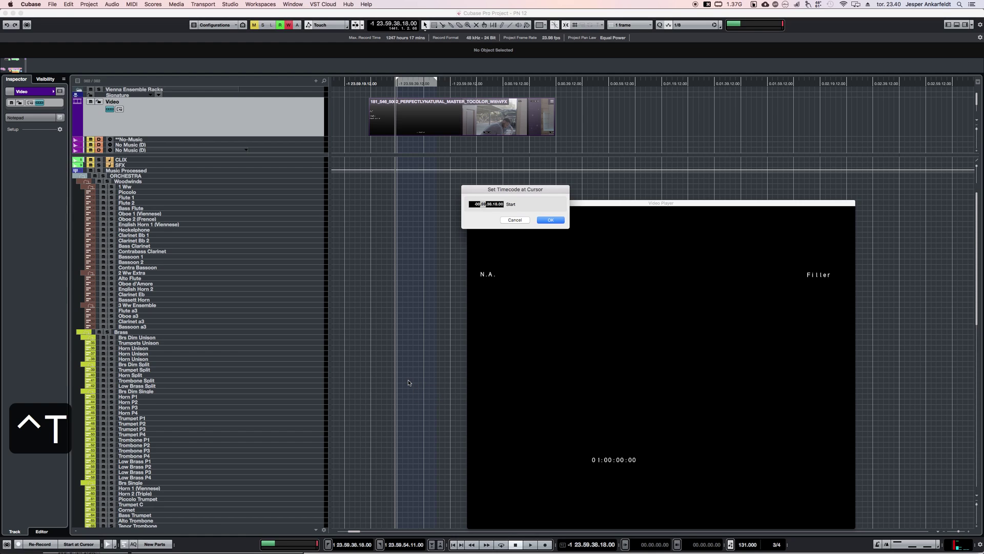
key(Return)
key(Return)
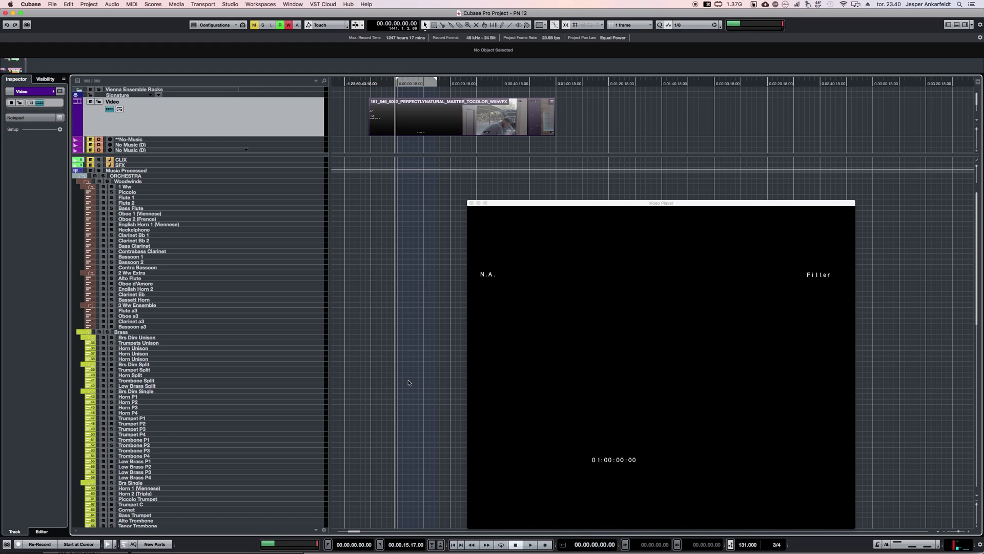
key(super+Tab)
key(super+Tab)
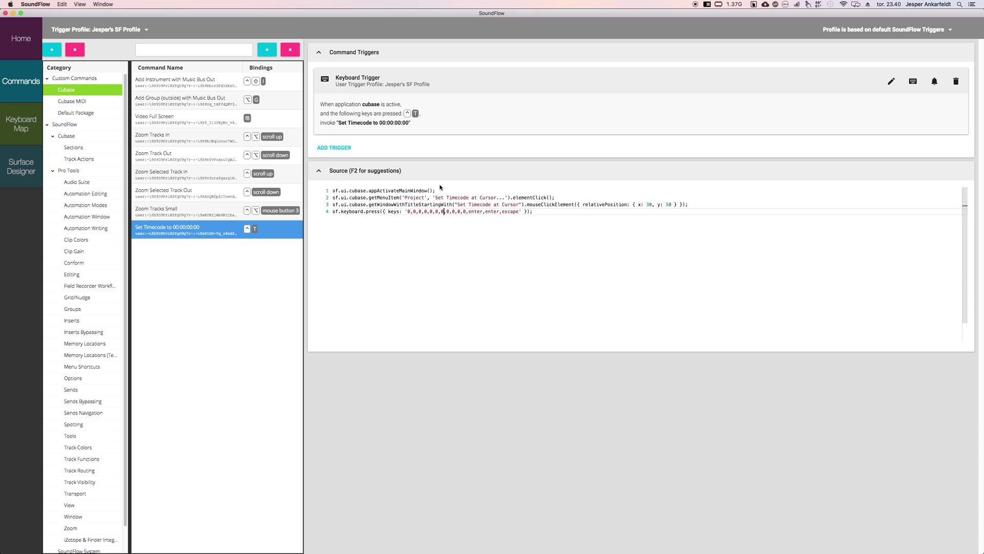
- Compare the script's getMenuItem line with Cubase's Project menu 'Set Timecode at Cursor' item
drag(439, 190, 313, 190)
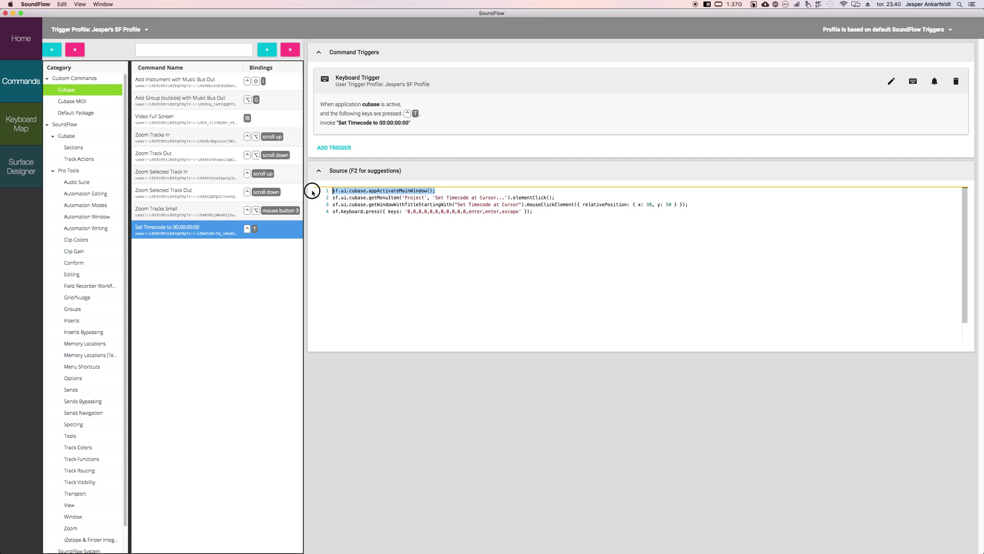
click(363, 191)
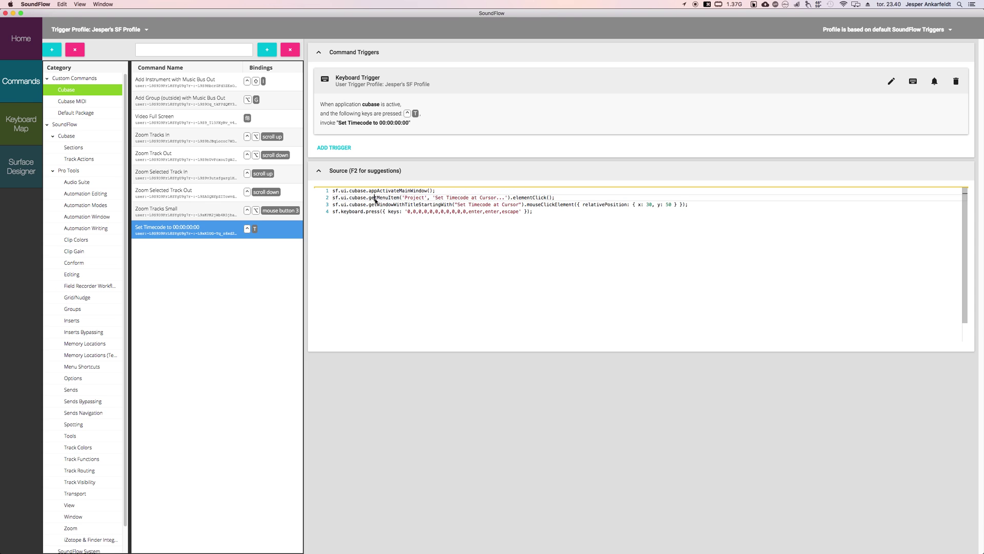
click(376, 200)
key(super+Tab)
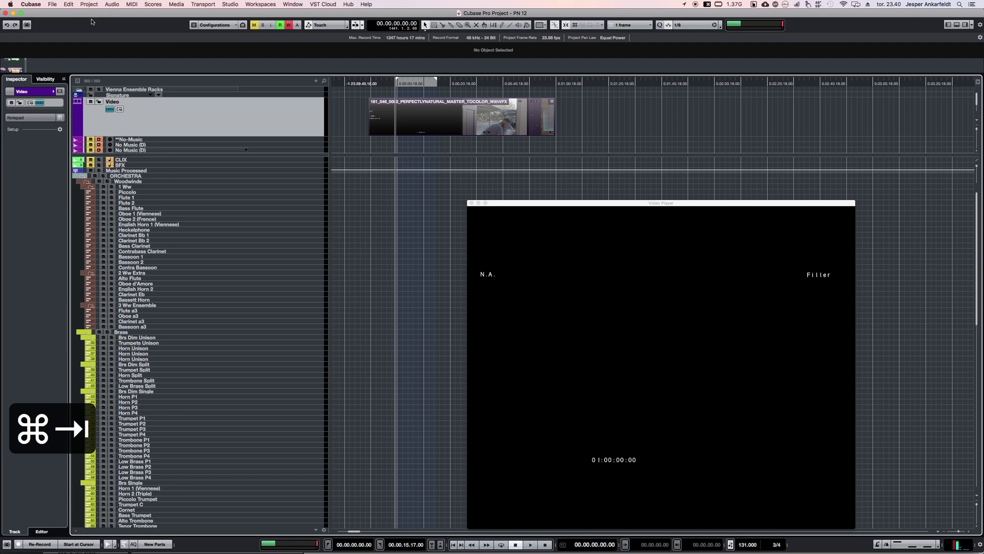
click(89, 4)
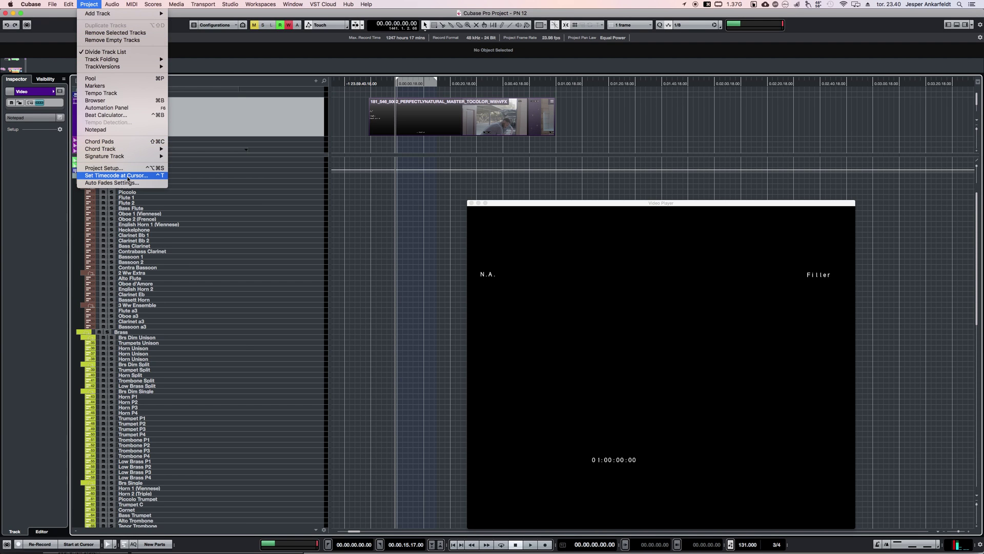
click(422, 294)
key(super+Tab)
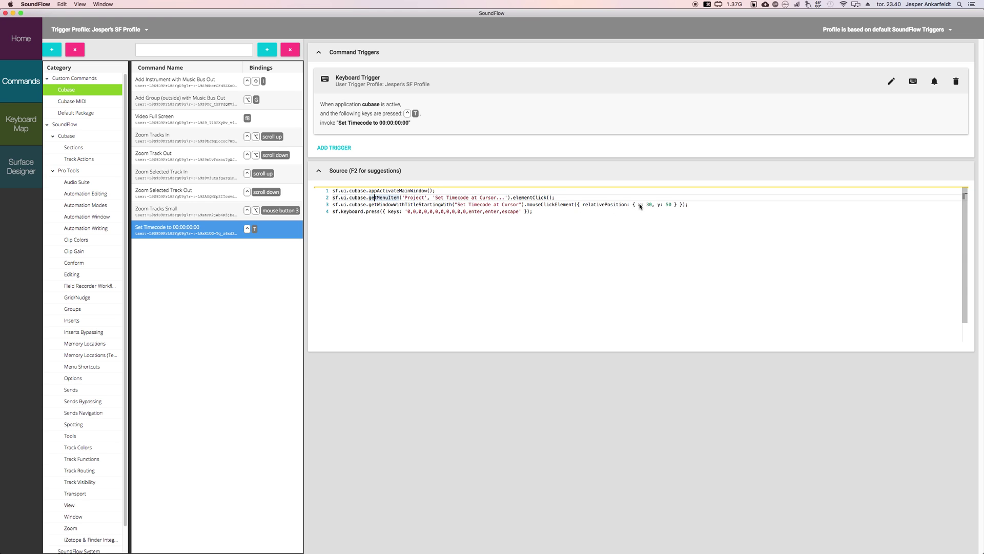
mouse_move(594, 208)
key(super+Tab)
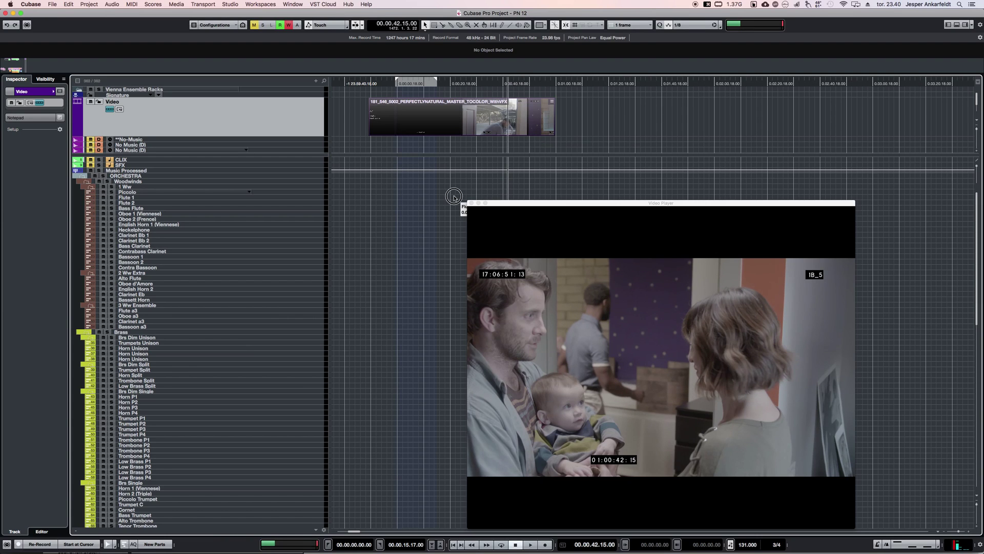
- Zero the timecode at the 01:00:42:15 frame, then put the caret in script line 4
key(ctrl+t)
text(00000000)
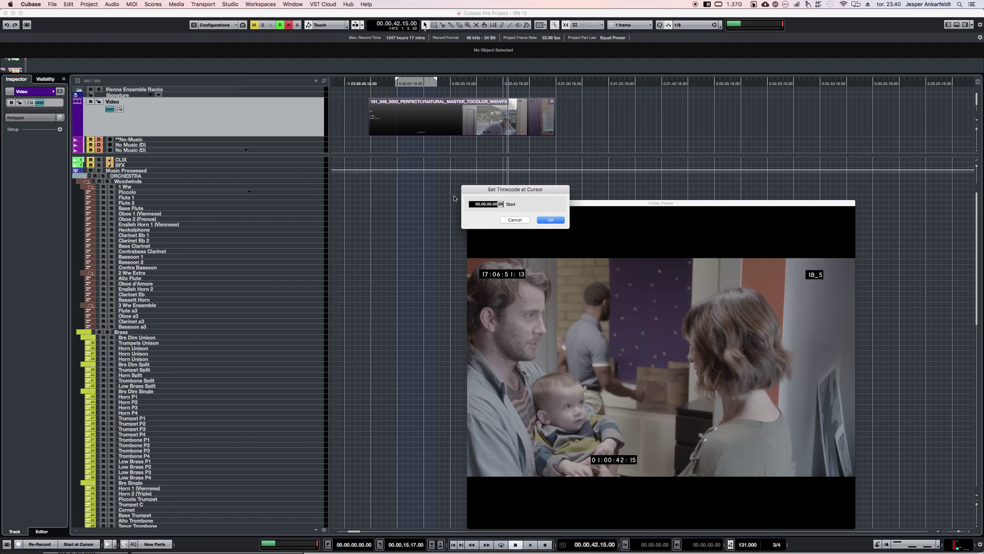
key(Return)
click(446, 78)
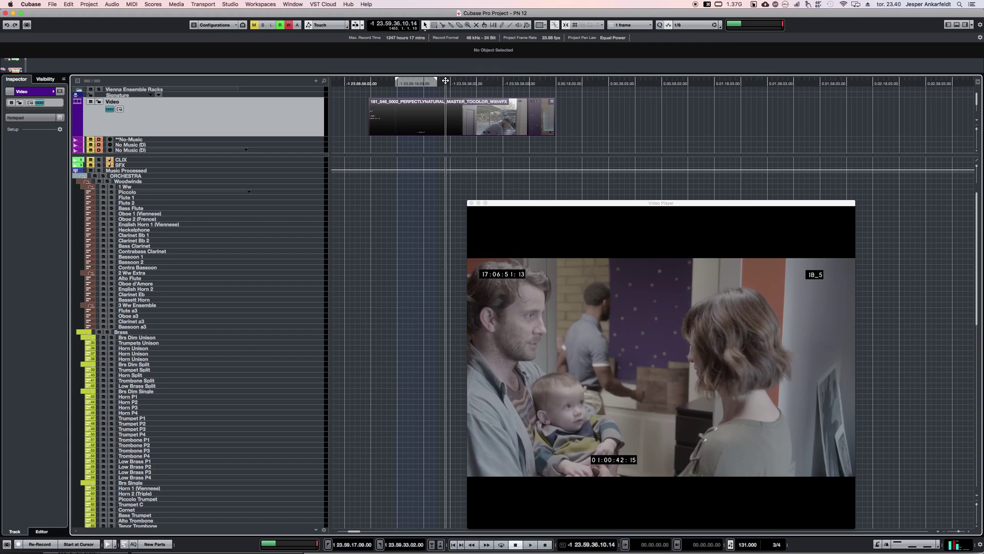
key(ctrl+t)
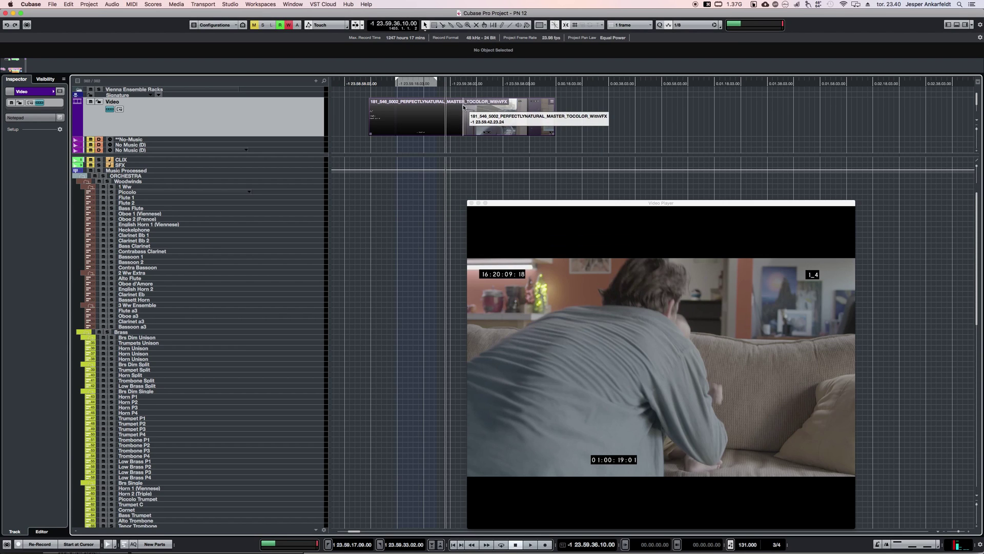
key(super+Tab)
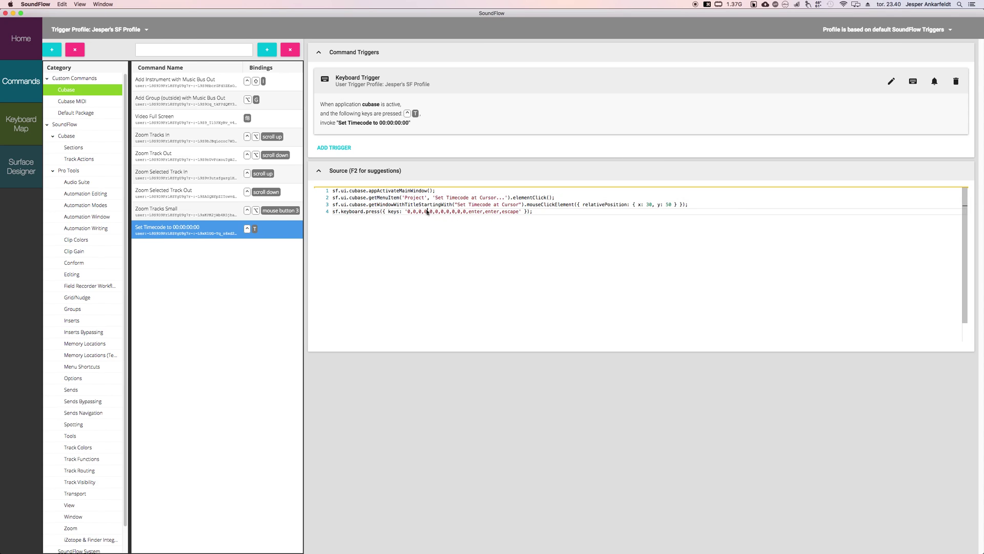
click(465, 212)
- Run Set Timecode at Cursor with 0 at the frame burned in as 01:00:33:14
key(super+Tab)
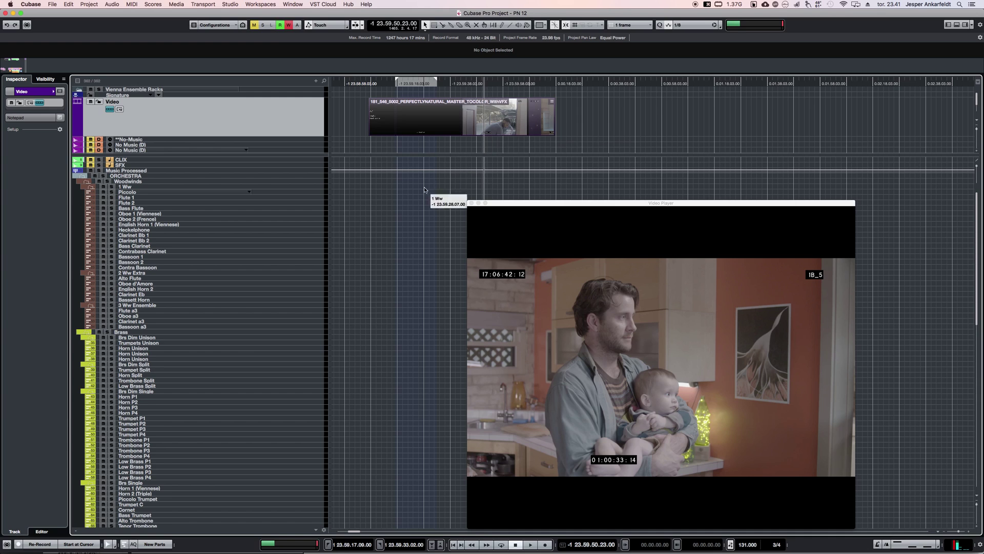
key(ctrl+t)
text(00.00.00.00.00)
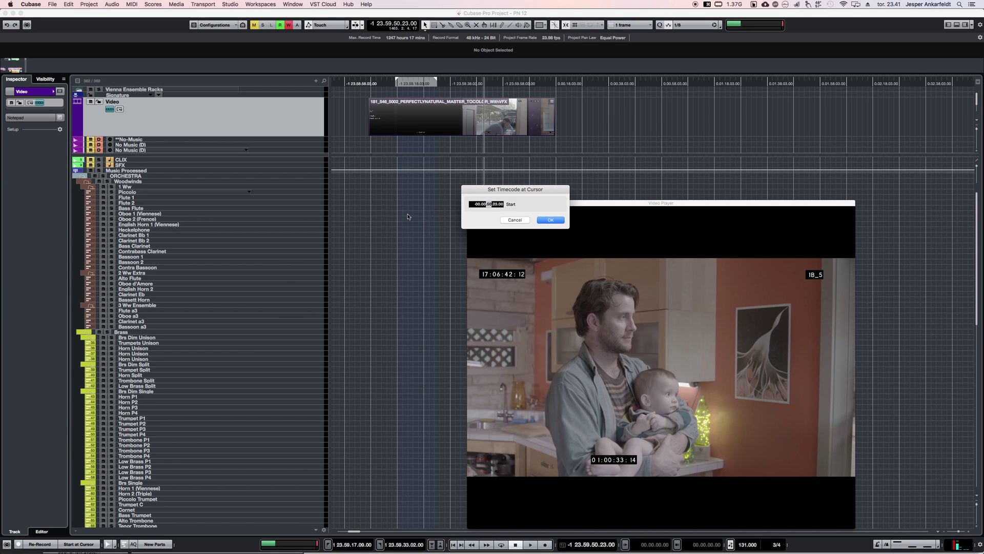
key(Return)
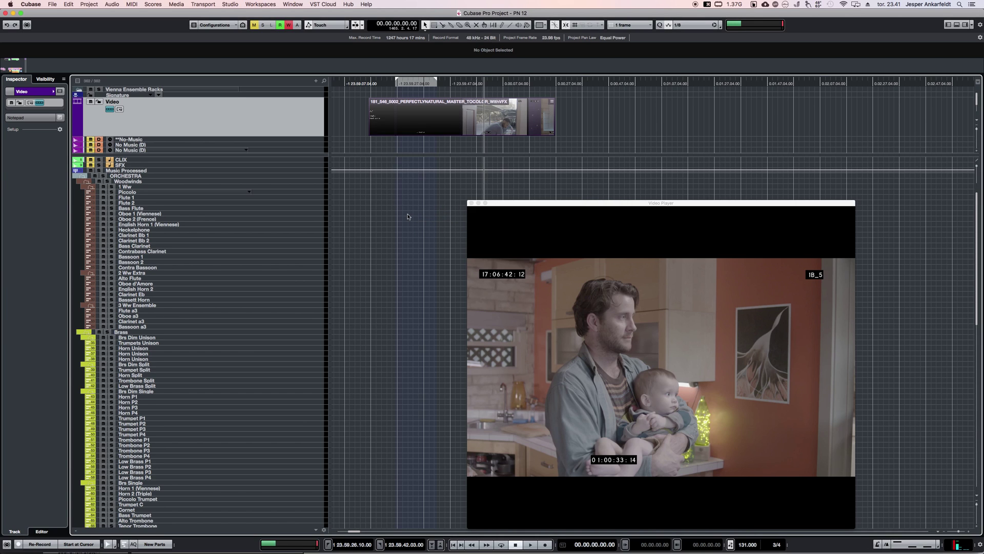